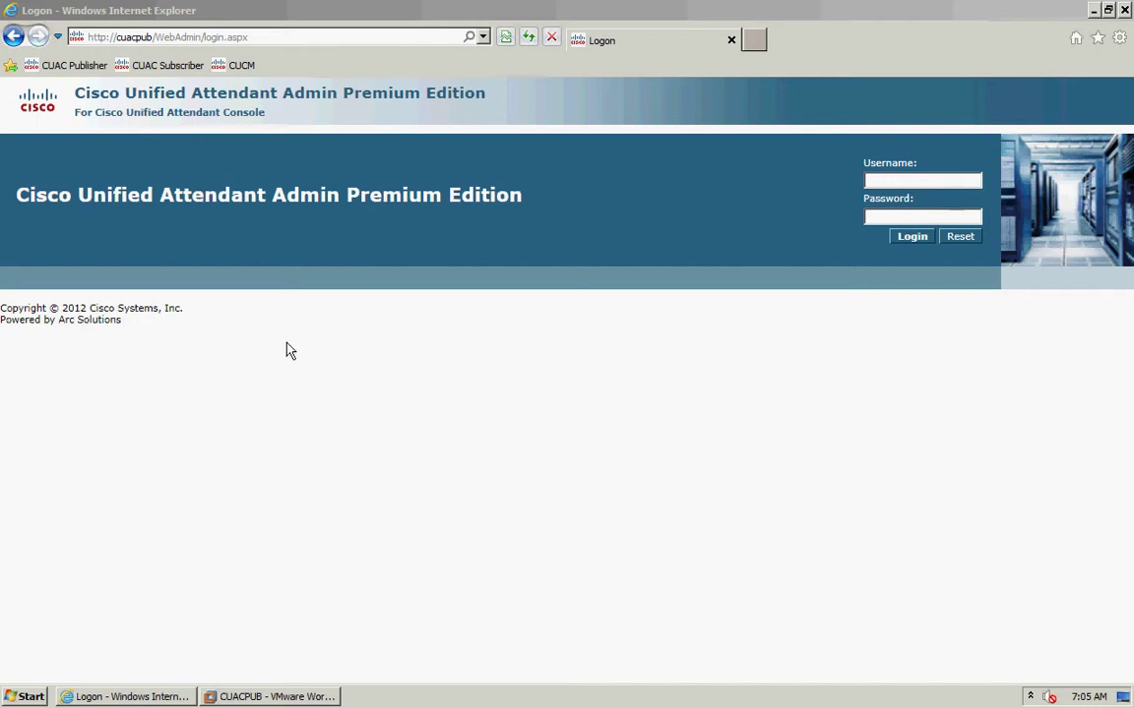
- Enter the admin account's username and password on the Attendant Admin logon page
click(881, 181)
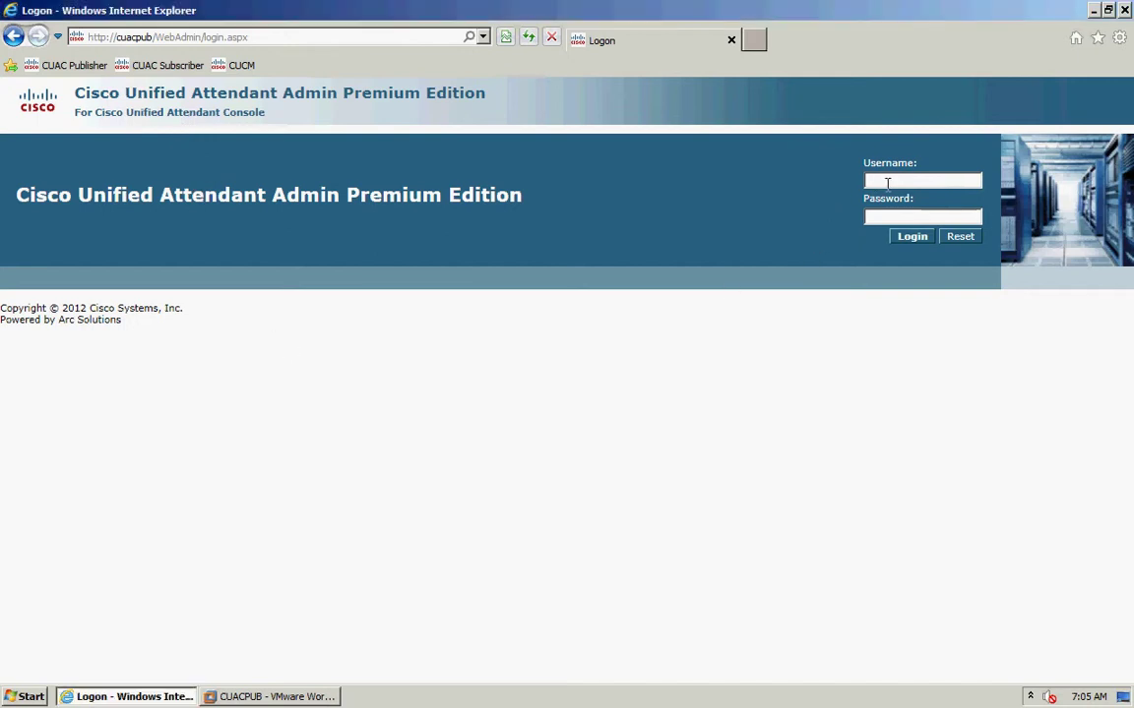
text(ADMIN)
key(Tab)
text(Cisco)
- Log in and switch the Navigation selector to the Cisco Unified Replication console
click(907, 244)
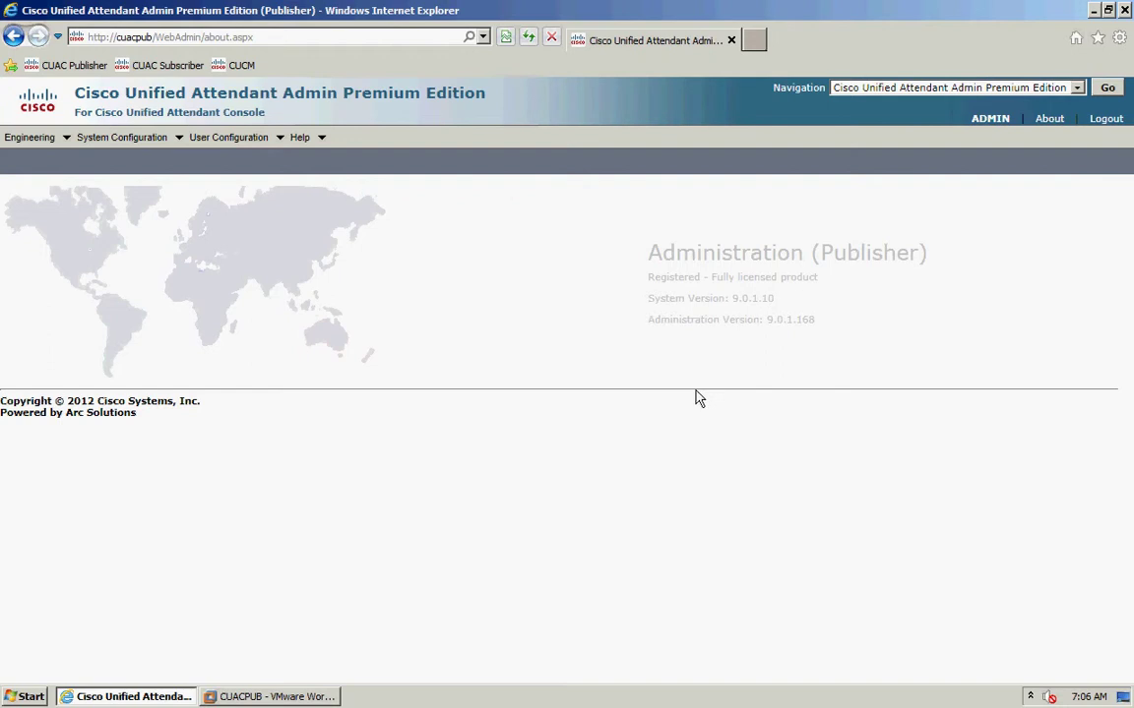
click(1075, 88)
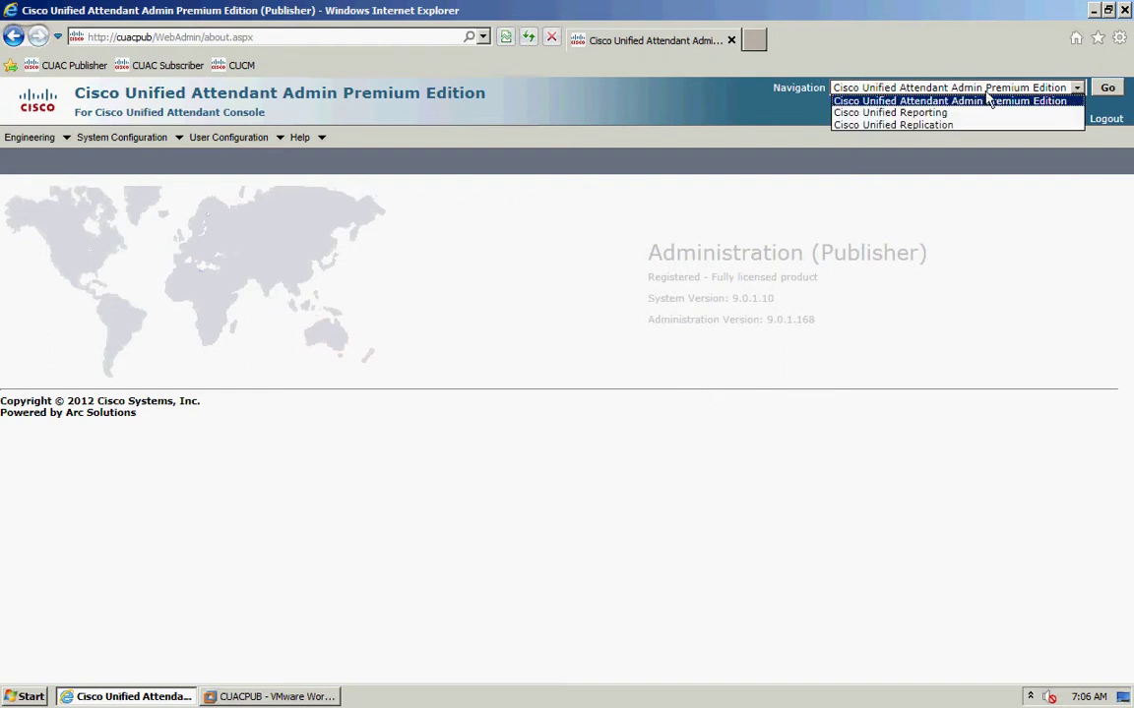
click(876, 126)
click(1110, 93)
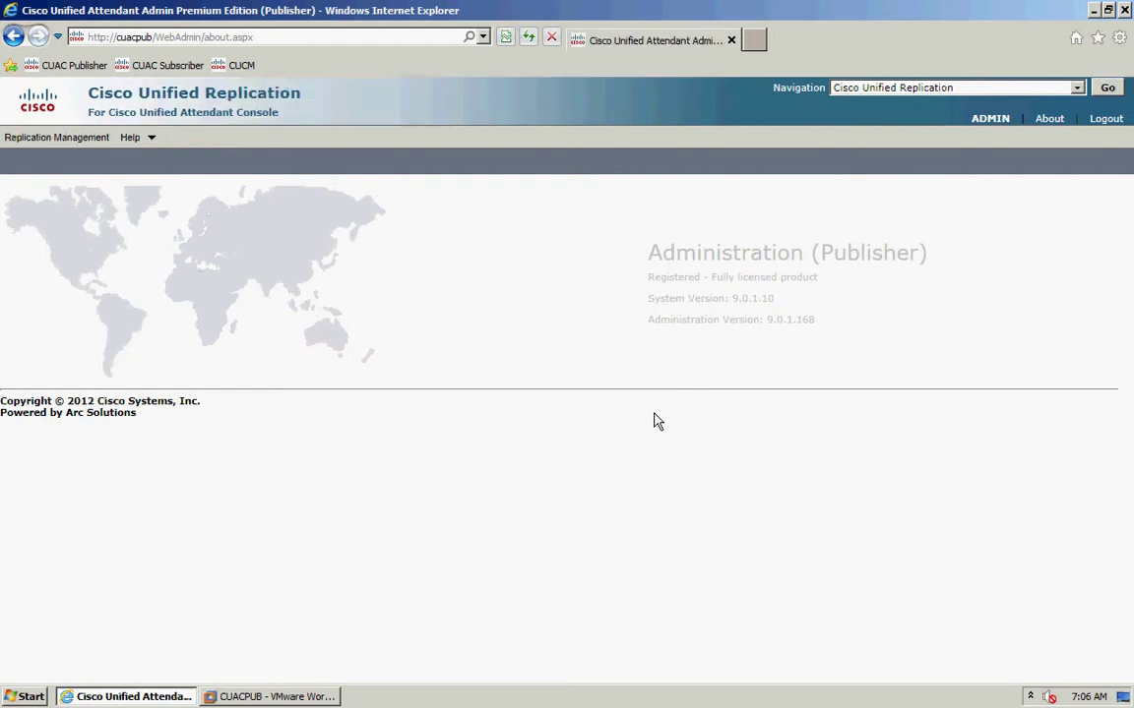
- Open Replication Management and select the ATTCFG database on CUACPUB
click(44, 138)
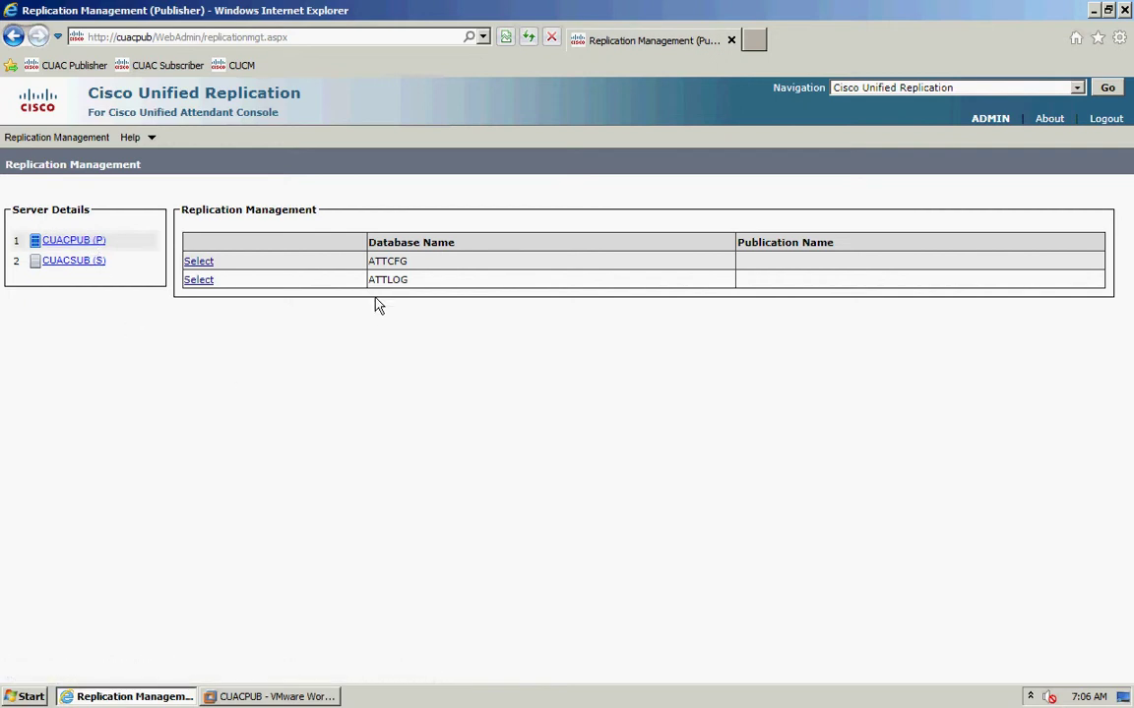
click(201, 264)
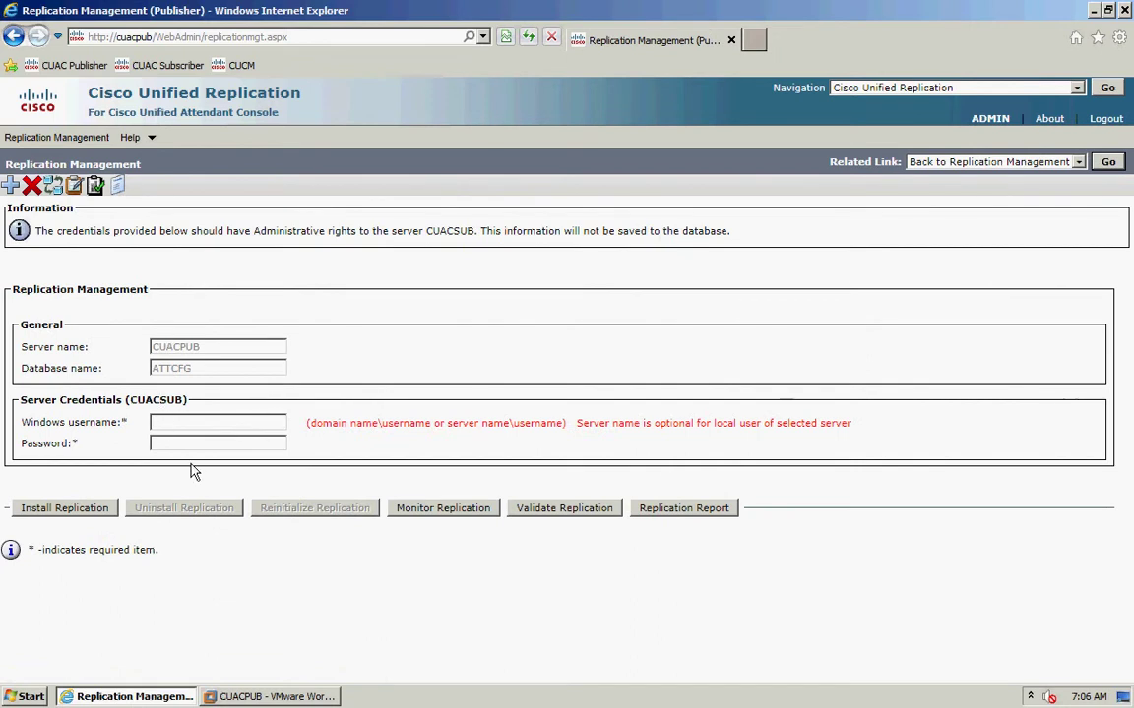
- Enter CUACSUB's Windows credentials (user 'administrator' and its password) and start Install Replication for ATTCFG
click(173, 444)
click(187, 423)
text(administrator)
key(Tab)
text(********)
click(83, 513)
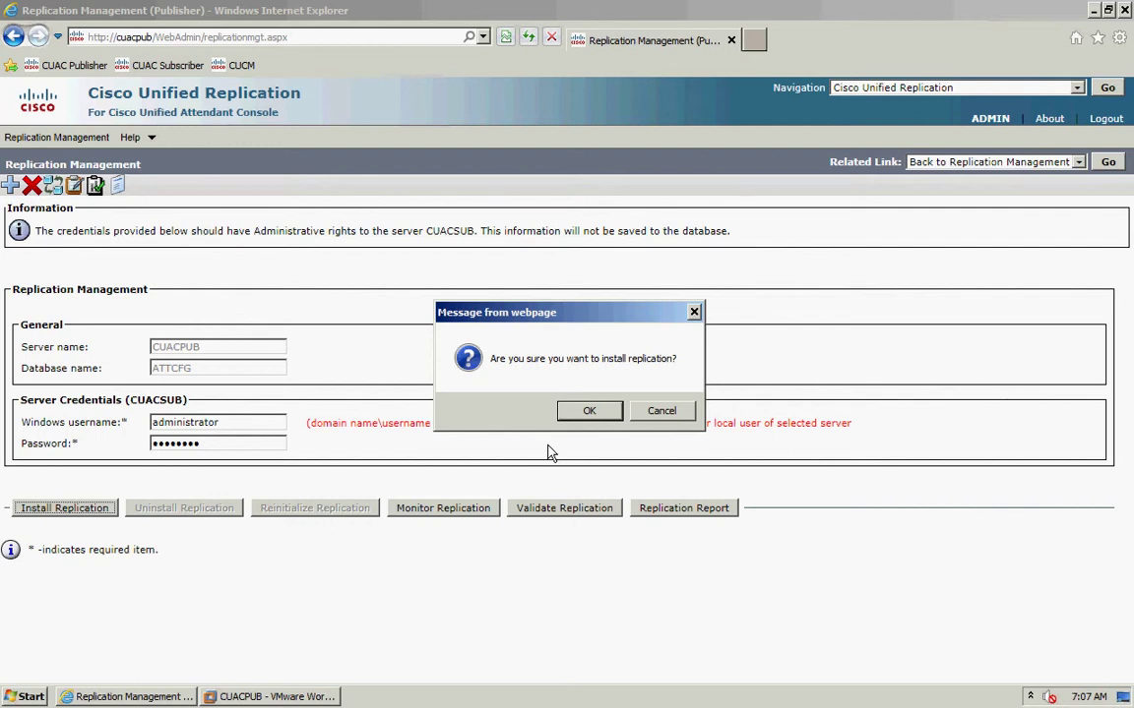
- Confirm the ATTCFG replication install and let the blocked report pop-up through
click(590, 412)
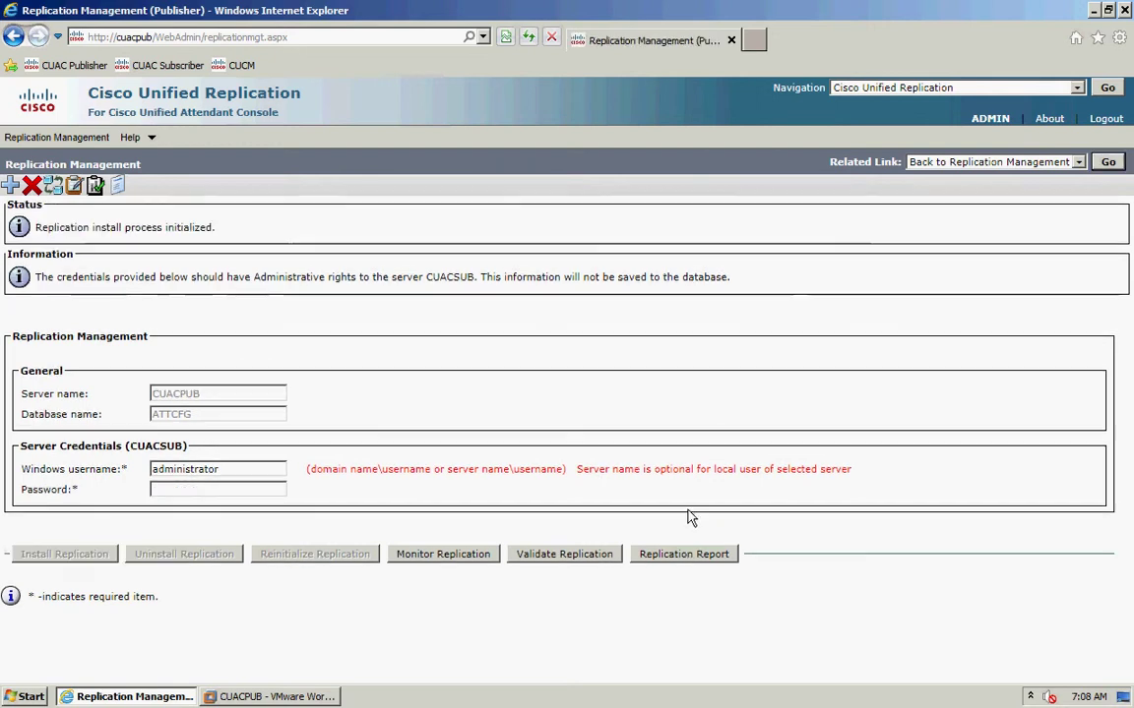
click(684, 558)
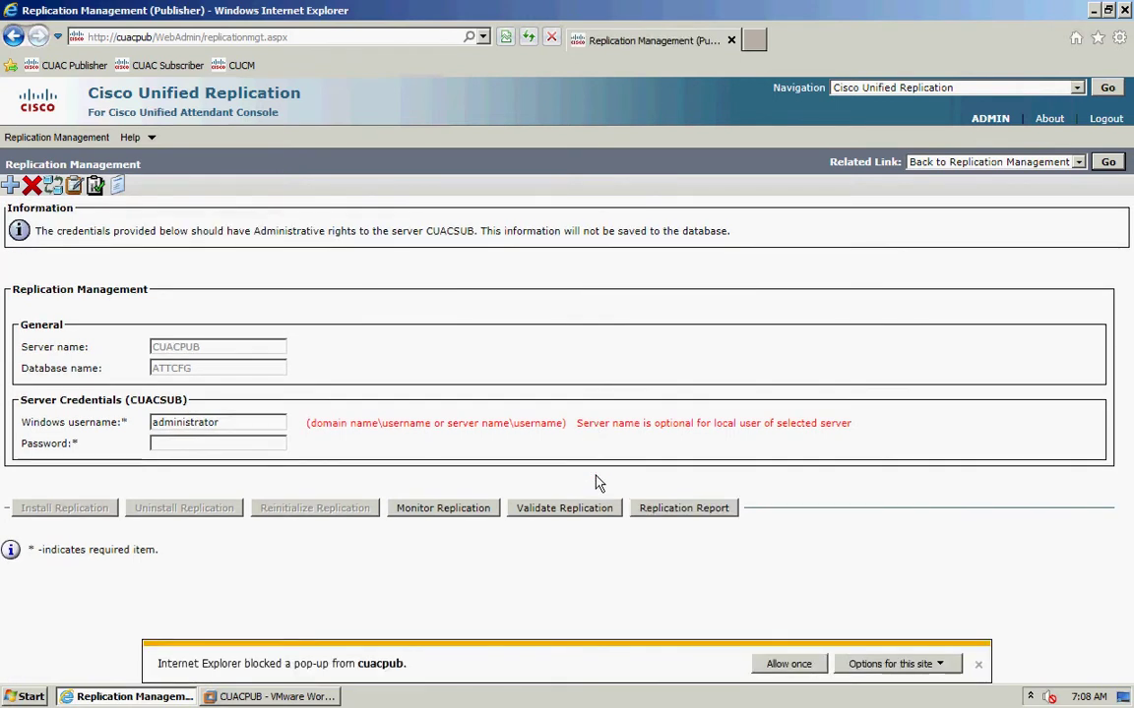
click(799, 665)
click(633, 432)
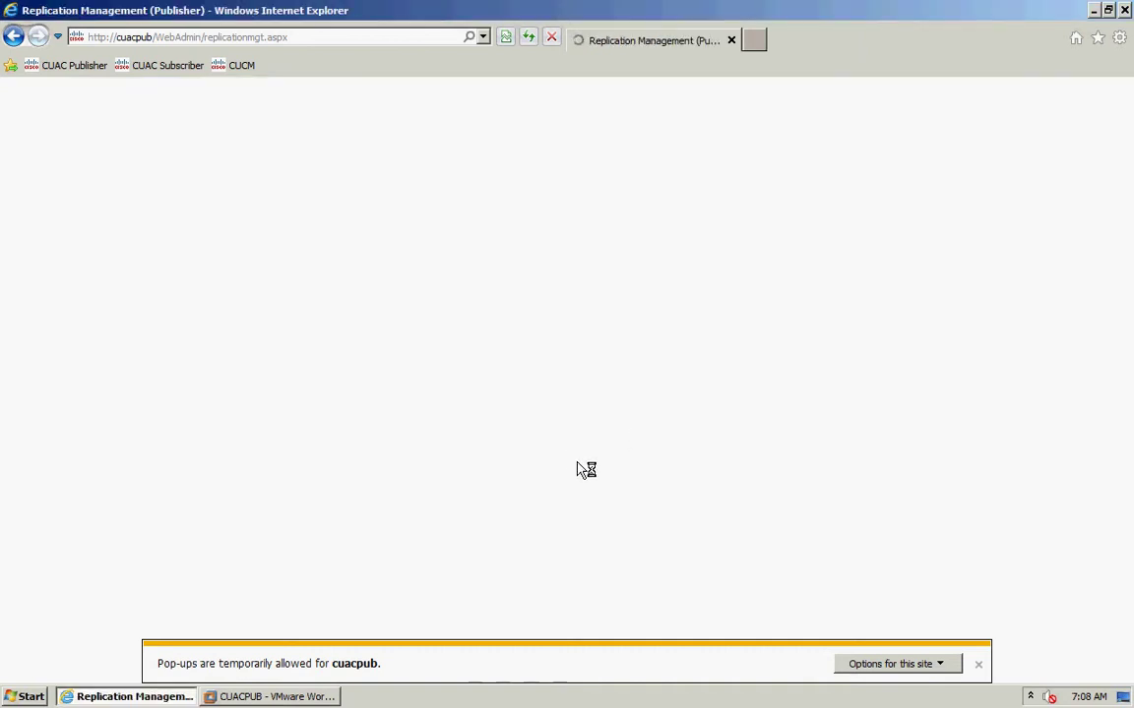
- Always allow pop-ups from the server, then review and close the completed CUACPUB_ATTCFG report
click(940, 665)
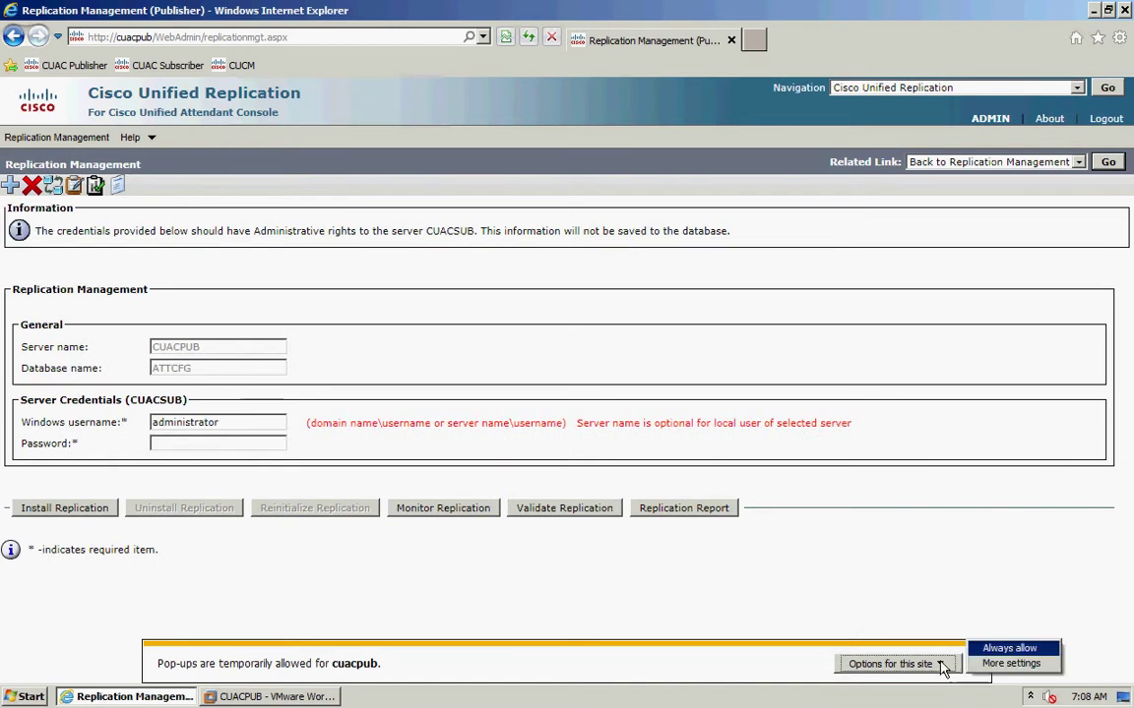
click(1003, 650)
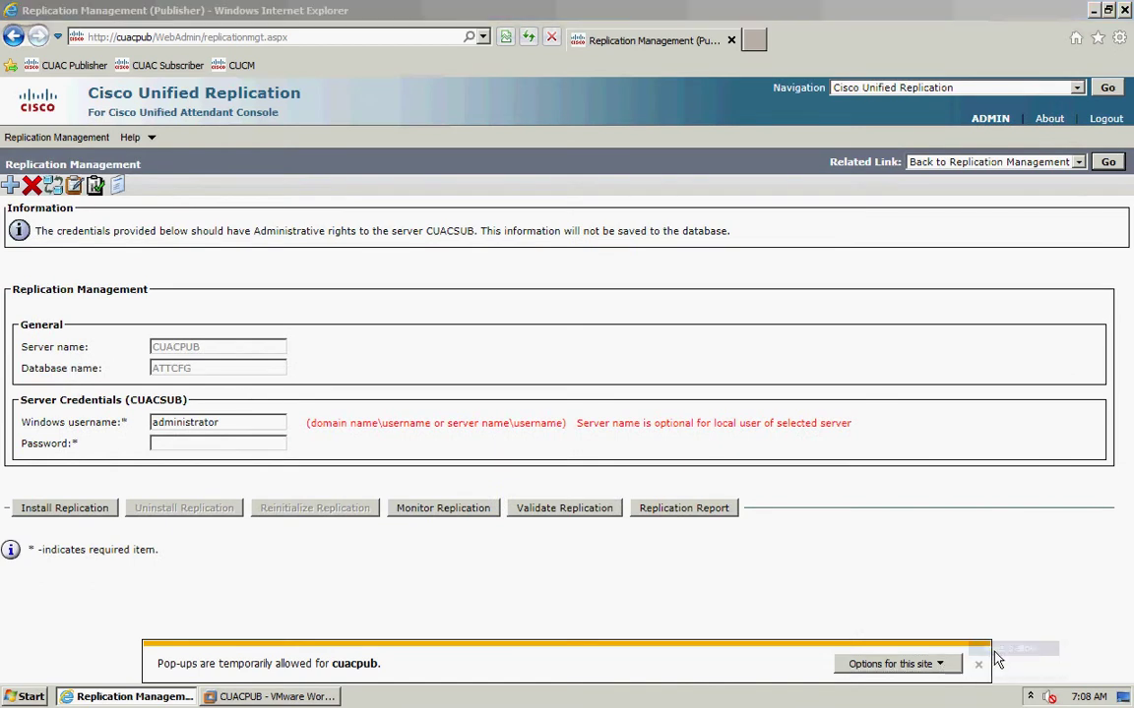
click(628, 433)
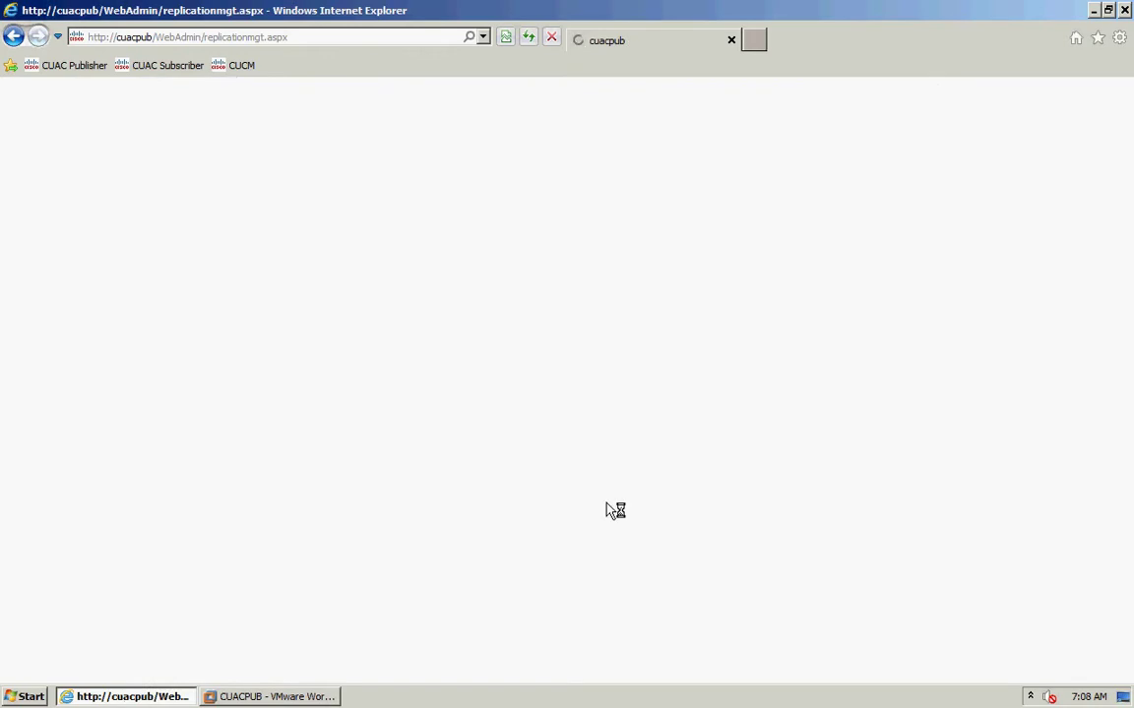
click(670, 511)
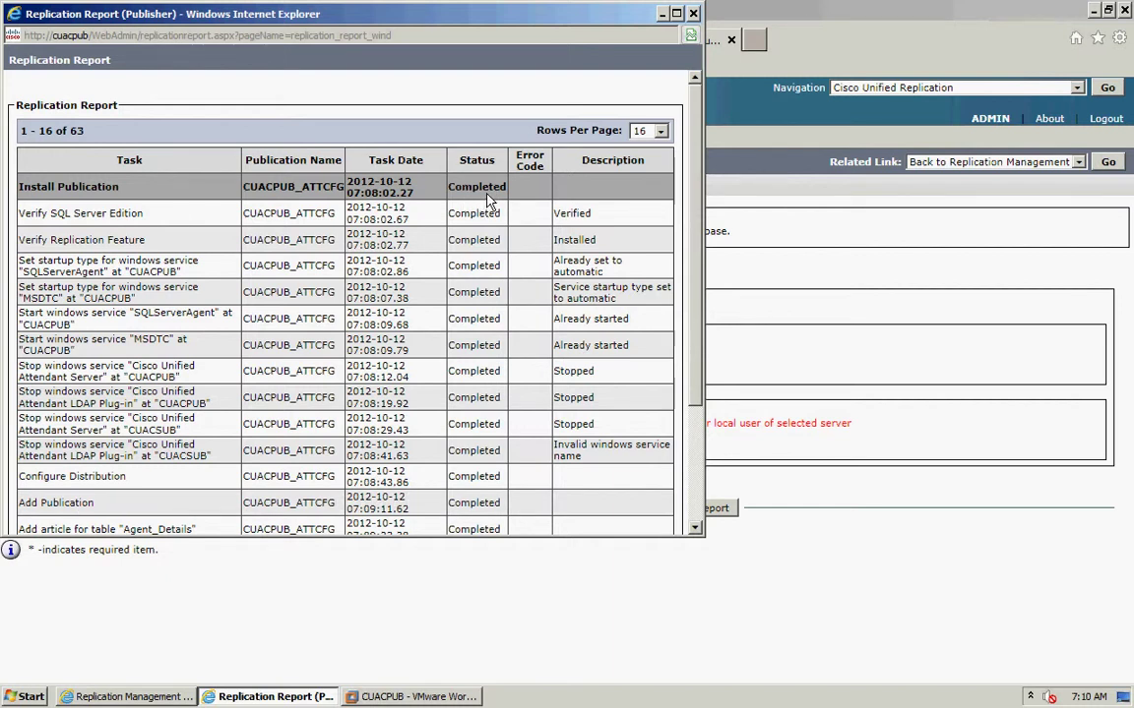
click(693, 13)
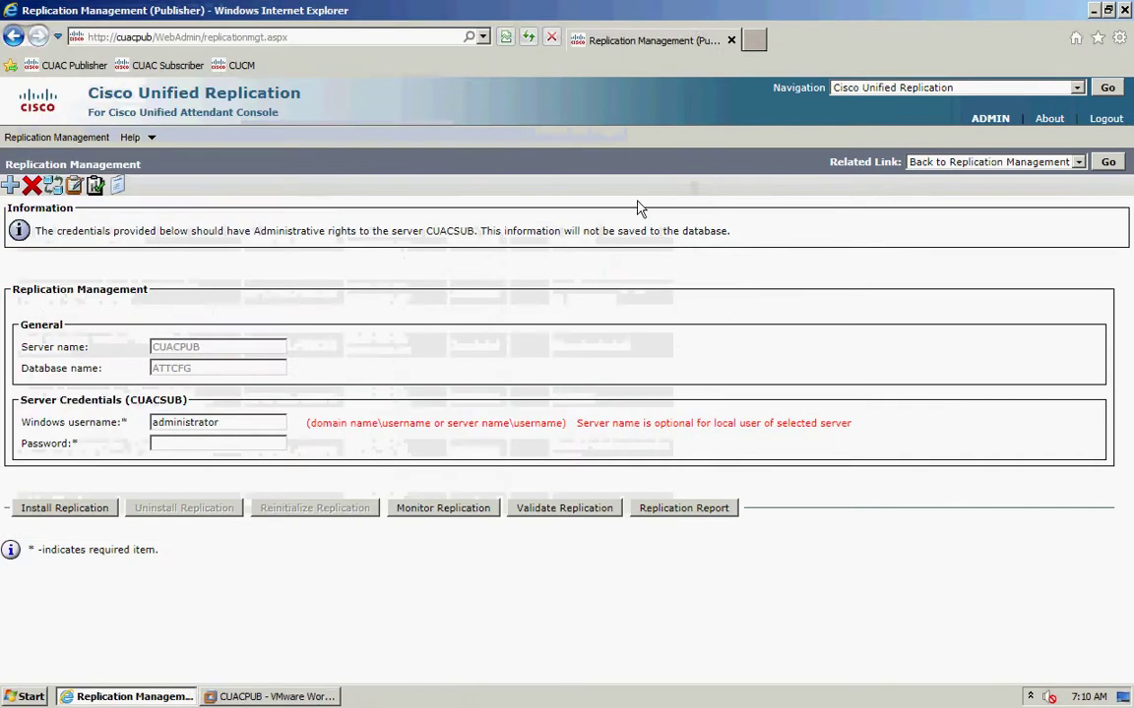
- Go back to Replication Management and select the ATTLOG database on CUACPUB
click(1106, 163)
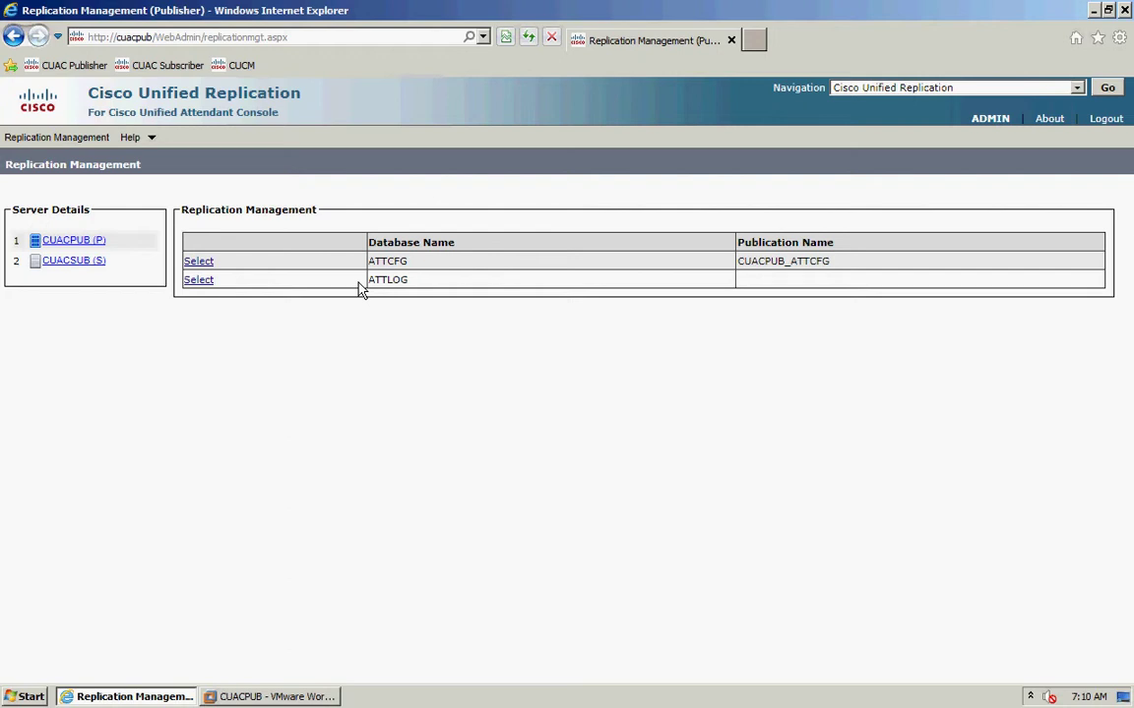
click(200, 282)
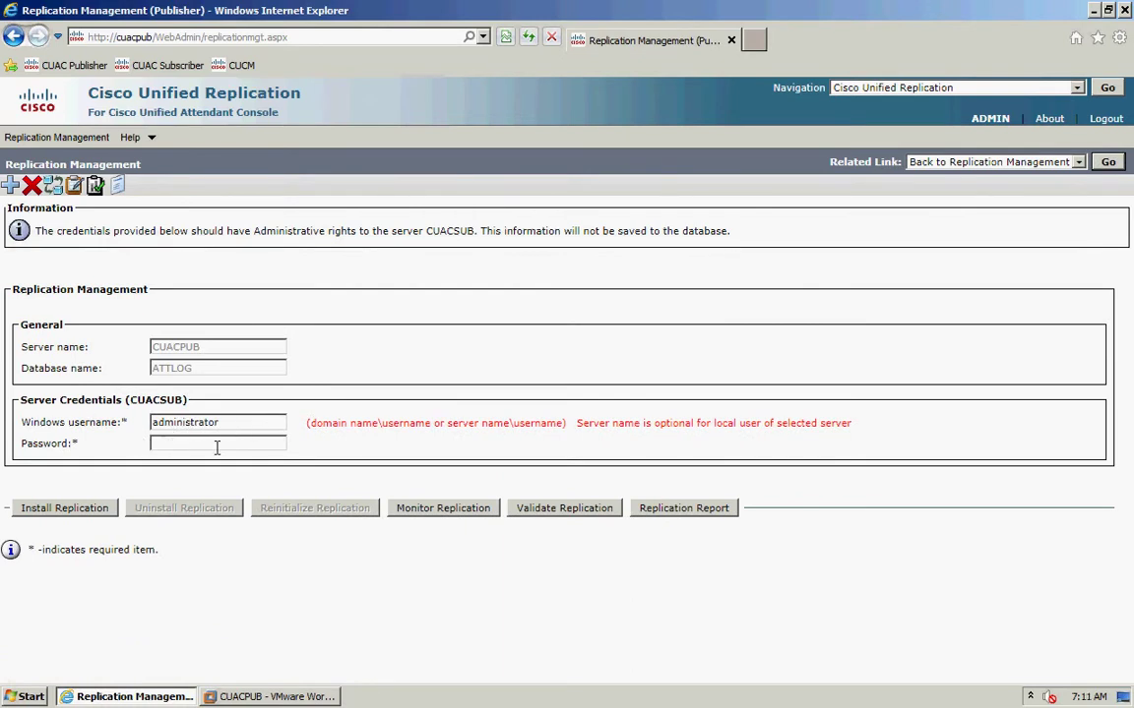
- Enter the Windows password, install ATTLOG replication, and review the completed CUACPUB_ATTLOG report
click(220, 444)
text(••••••••)
click(98, 510)
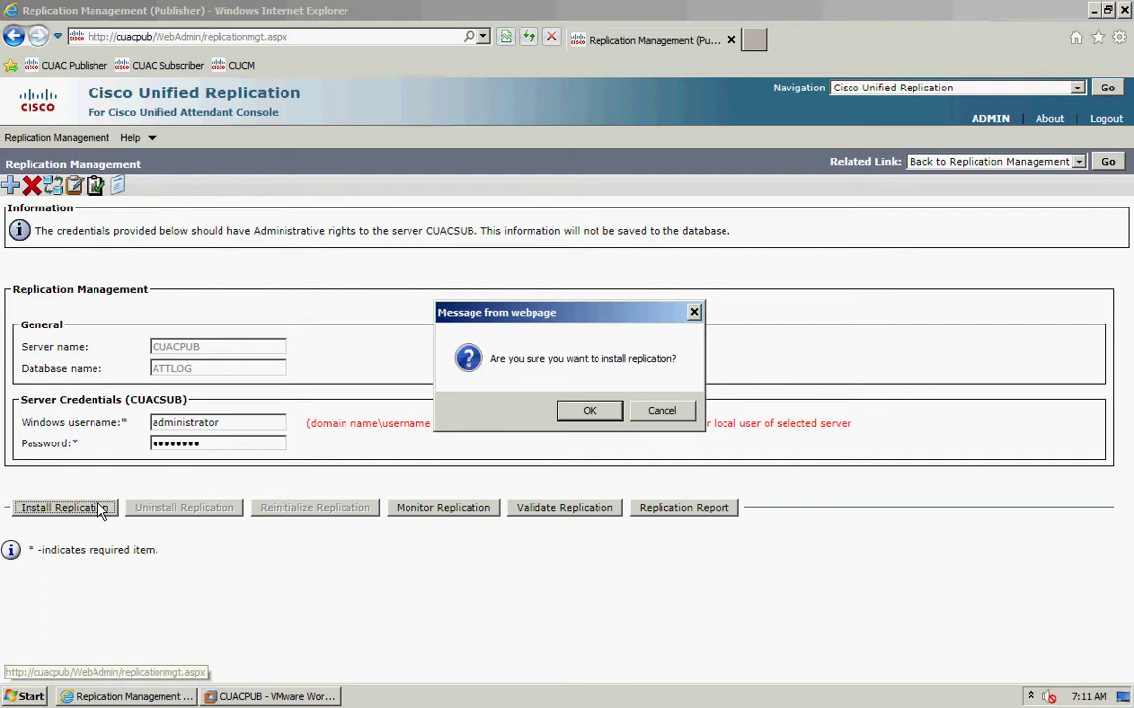
click(589, 411)
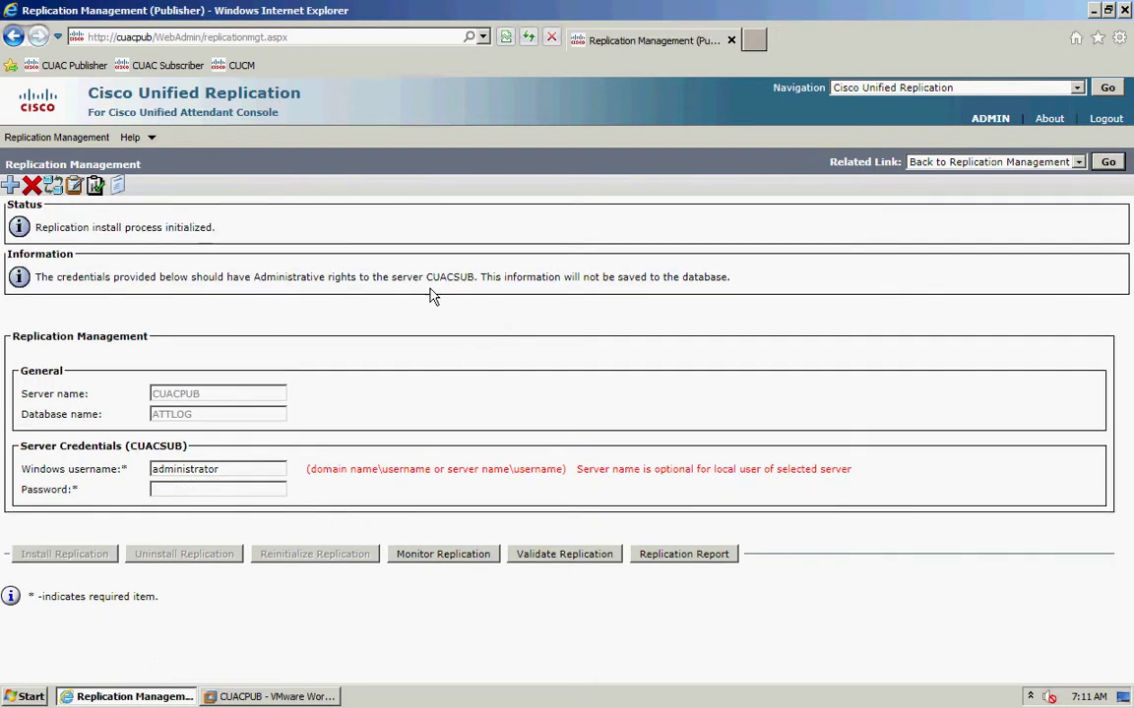
click(672, 556)
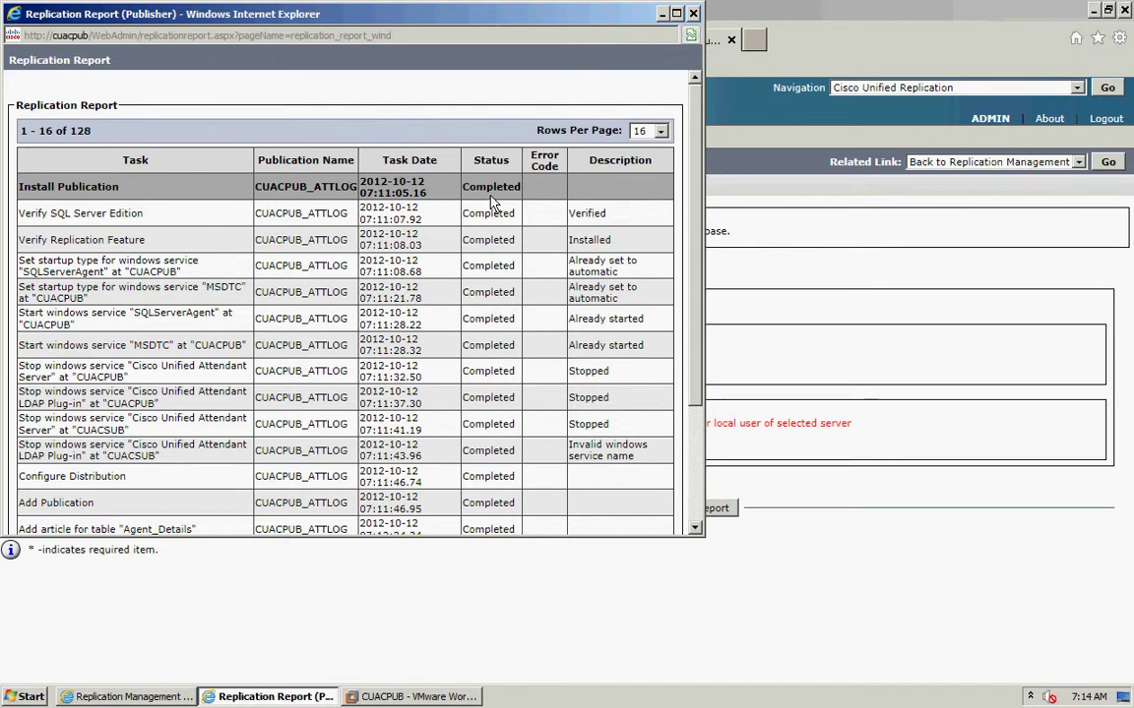
click(694, 14)
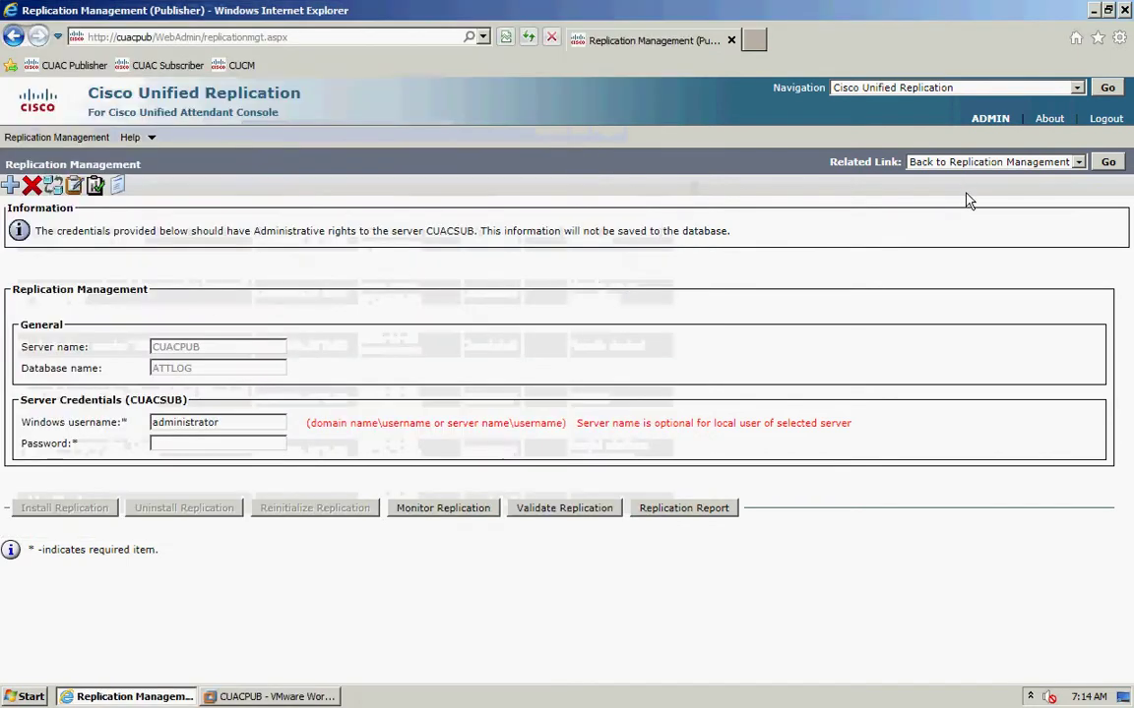
- Return to Replication Management, switch to subscriber CUACSUB (S), and select ATTCFG
click(1103, 165)
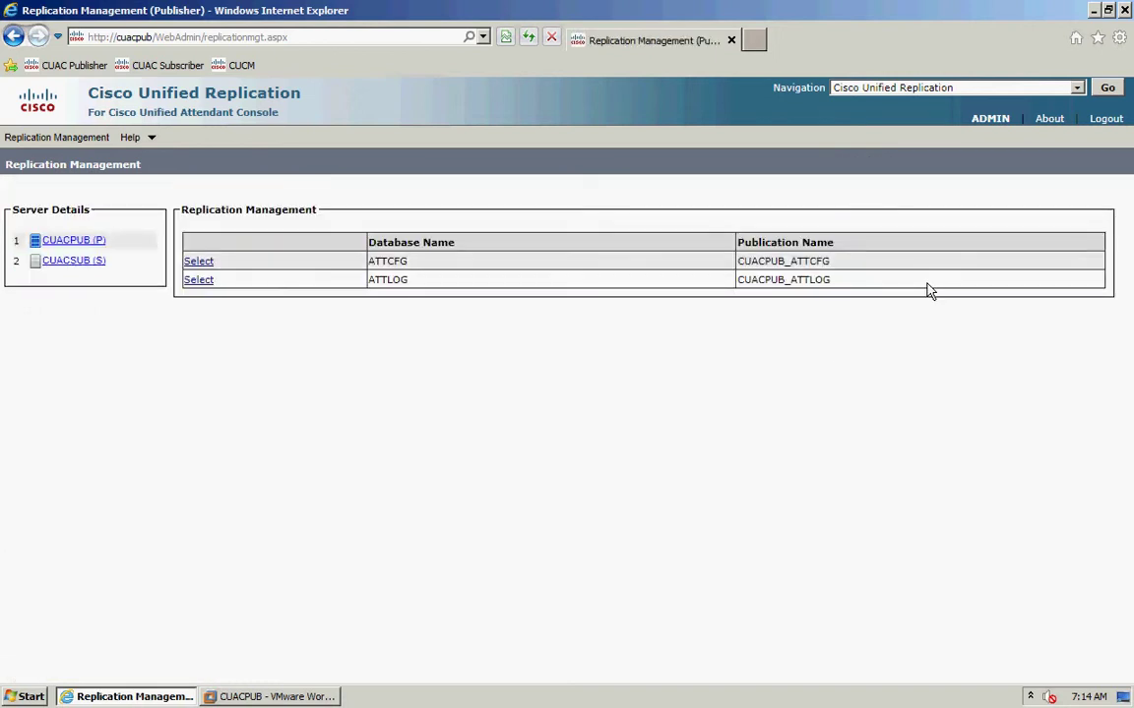
click(74, 262)
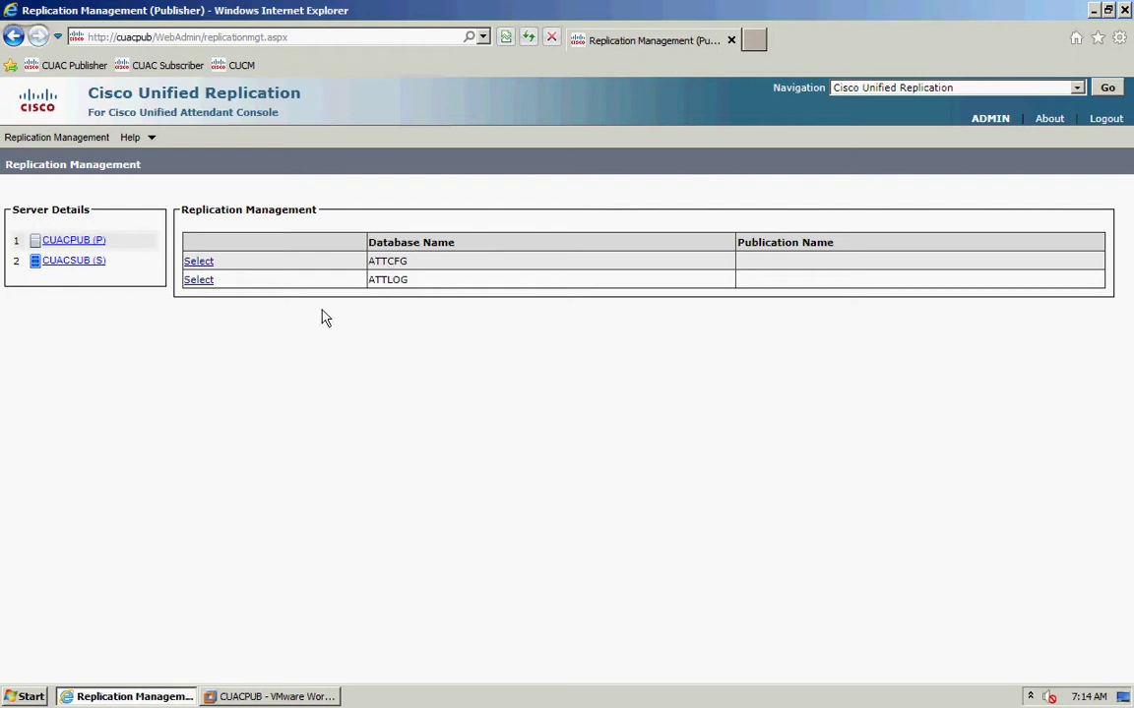
click(198, 263)
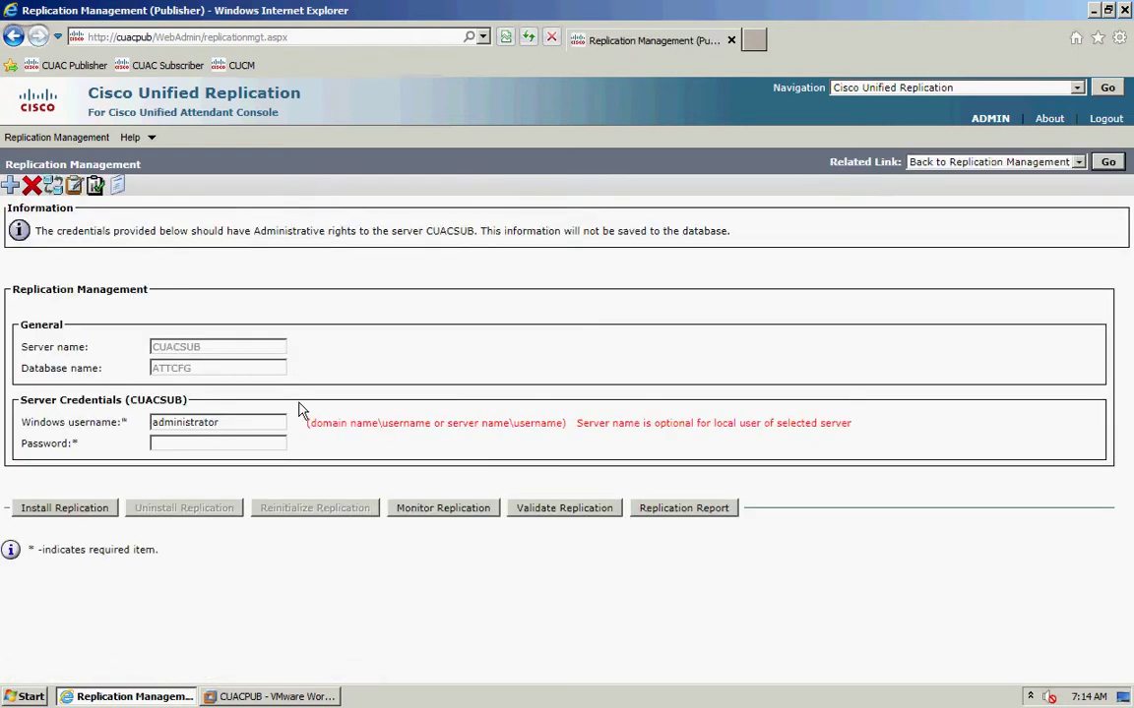
- Enter the password, install ATTCFG replication on CUACSUB, and review the completed subscription report
click(232, 444)
text(••••••••)
click(64, 508)
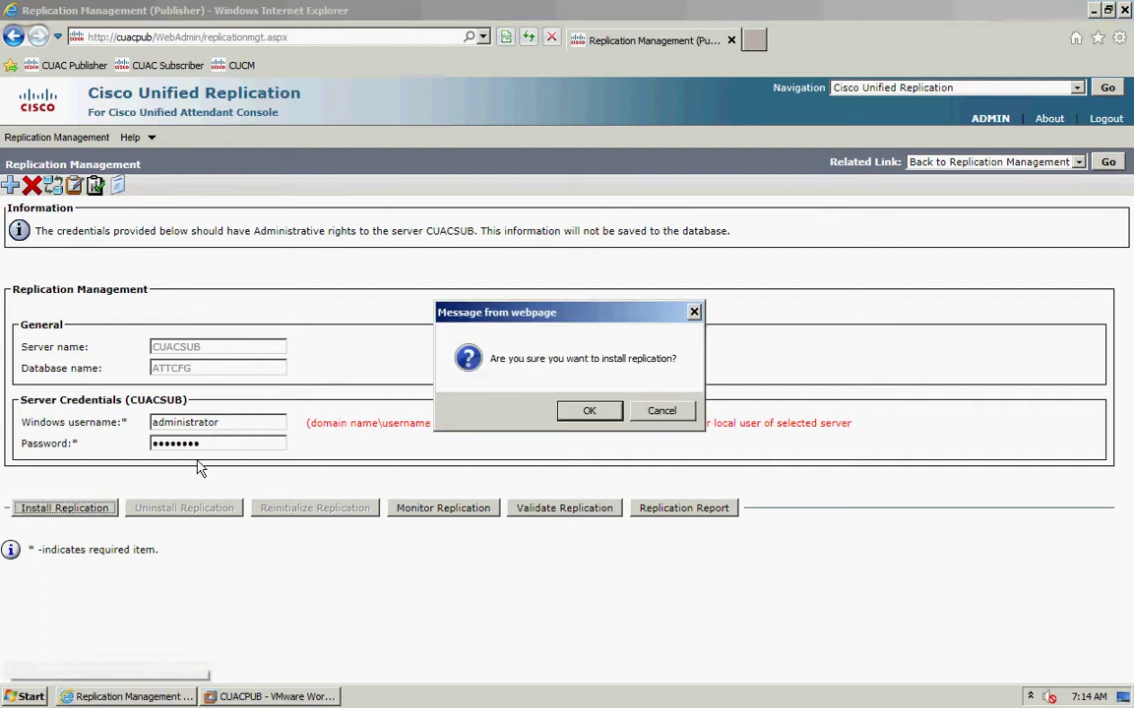
click(589, 411)
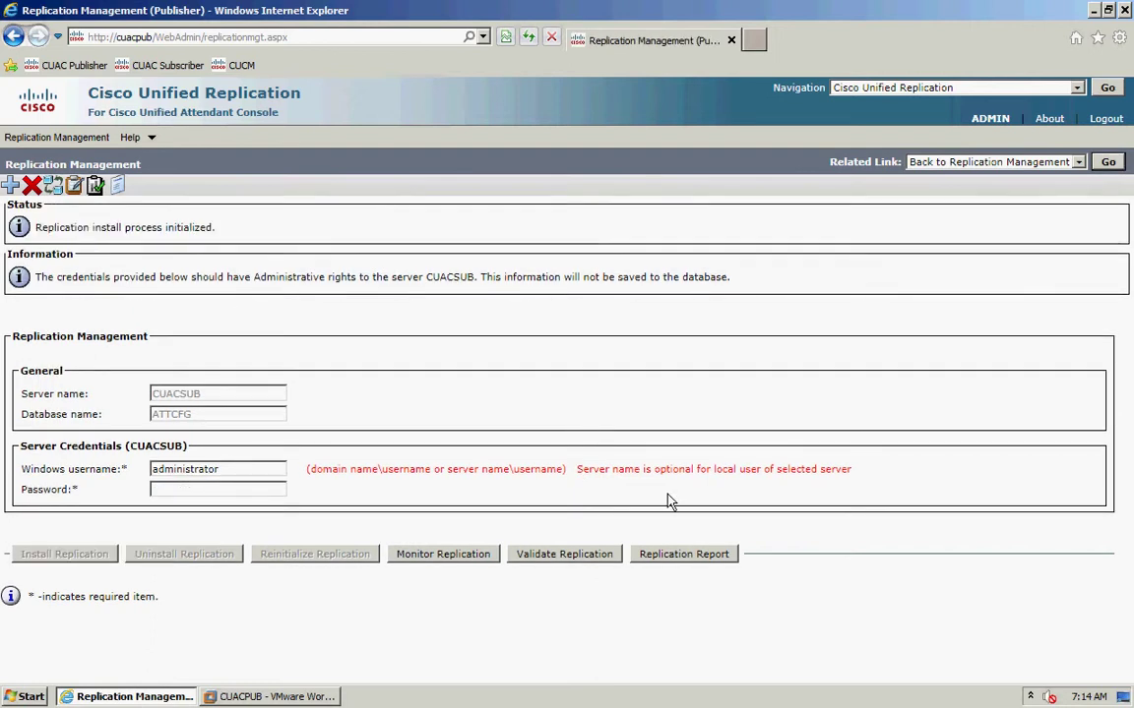
click(683, 554)
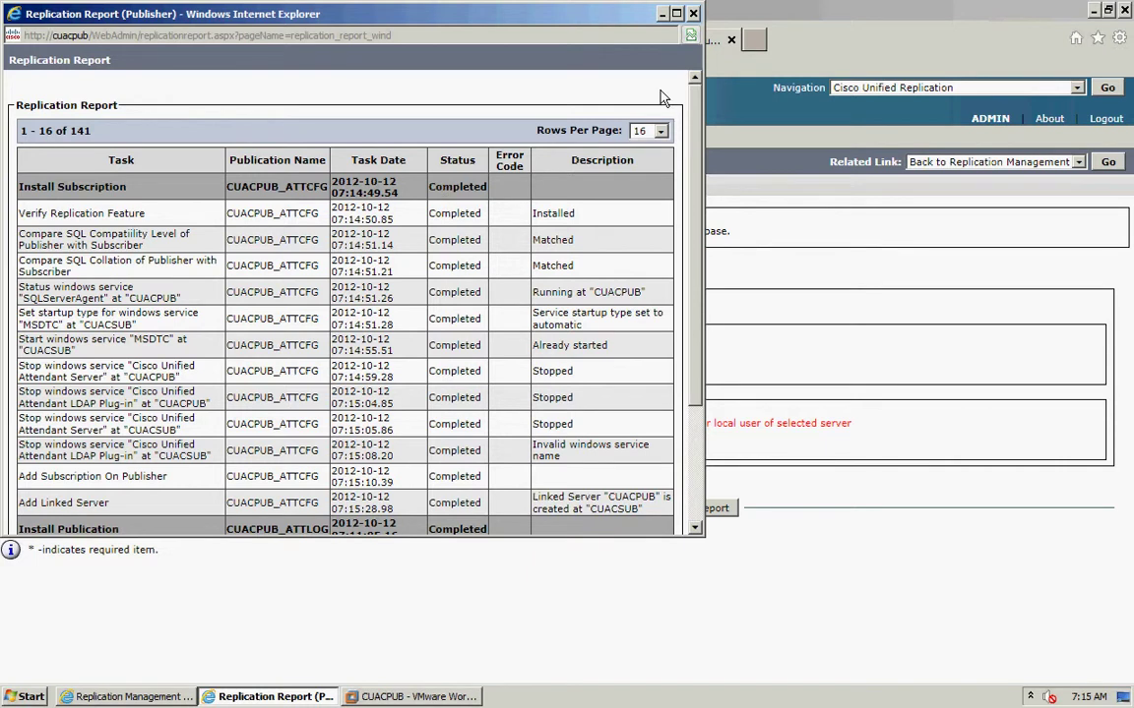
click(693, 13)
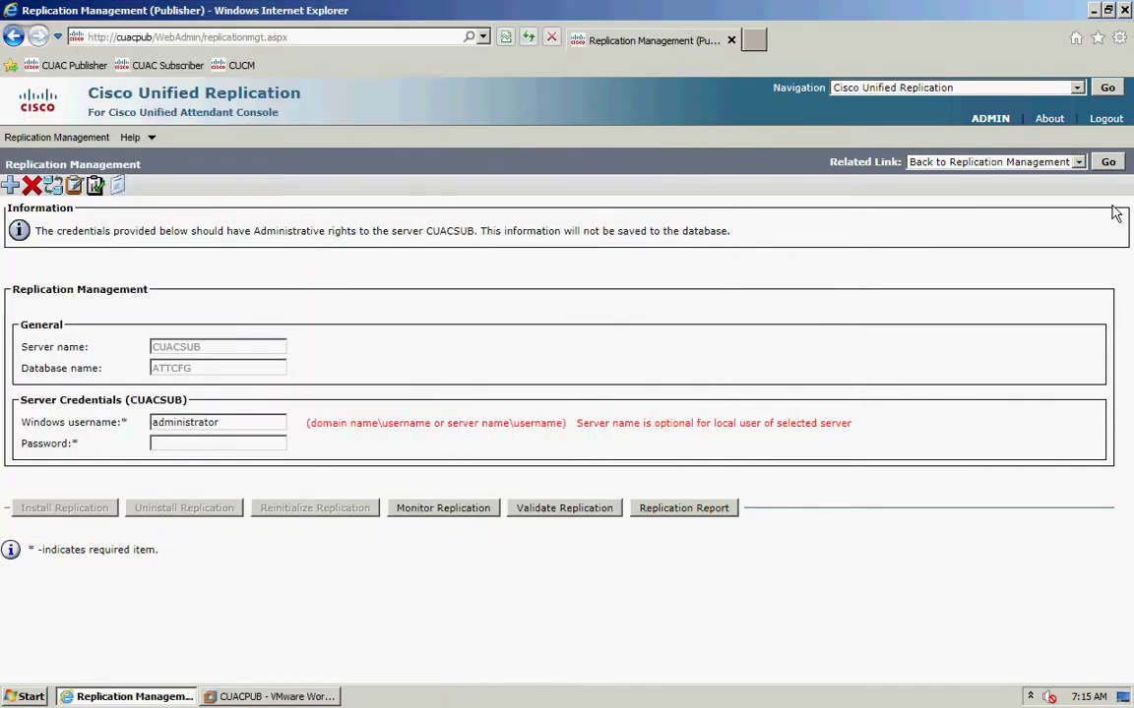
- Select ATTLOG on CUACSUB, enter the password, confirm Install Replication, and open the report
click(1108, 162)
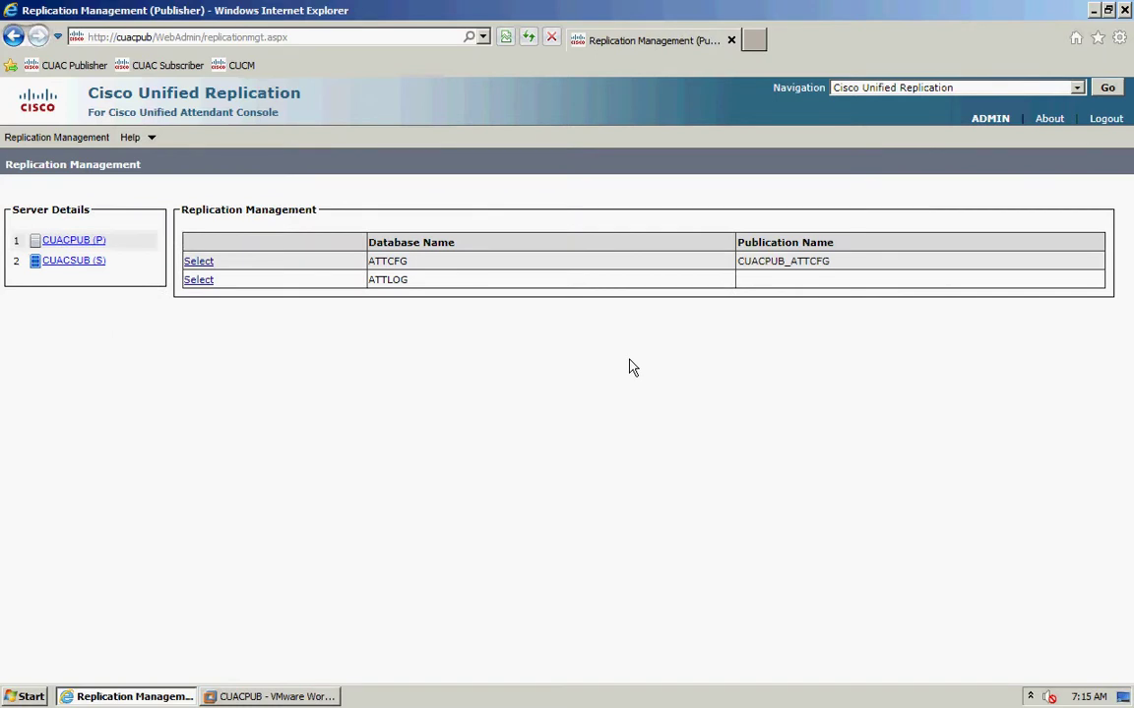
click(197, 280)
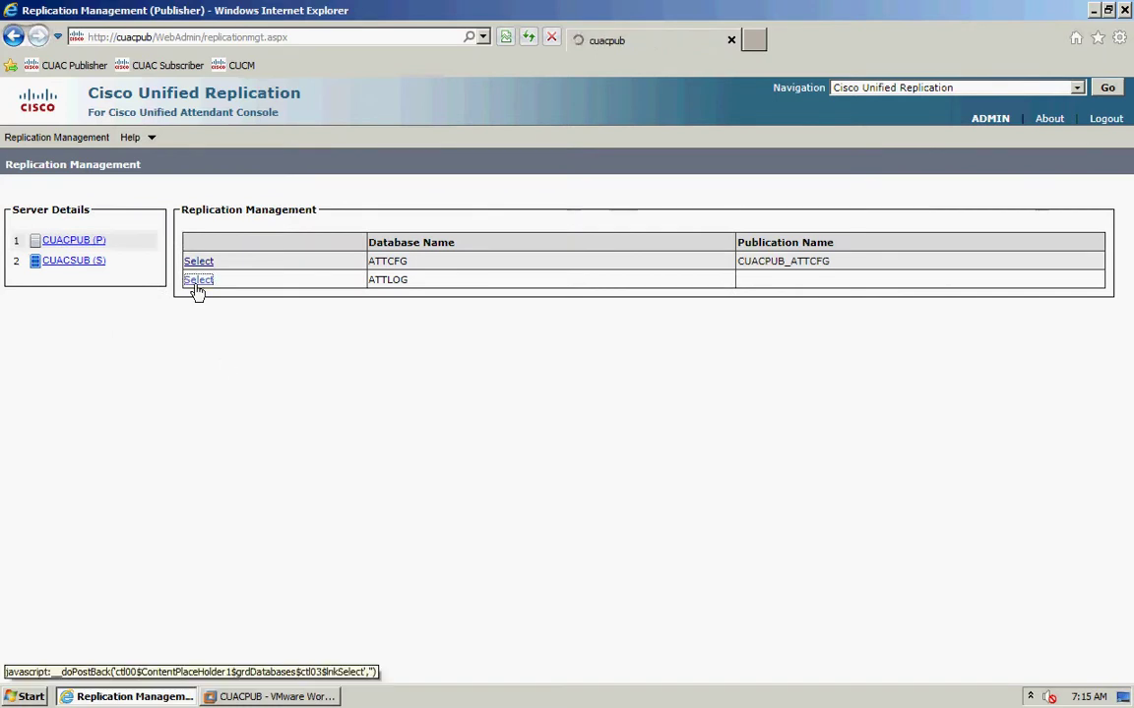
click(212, 443)
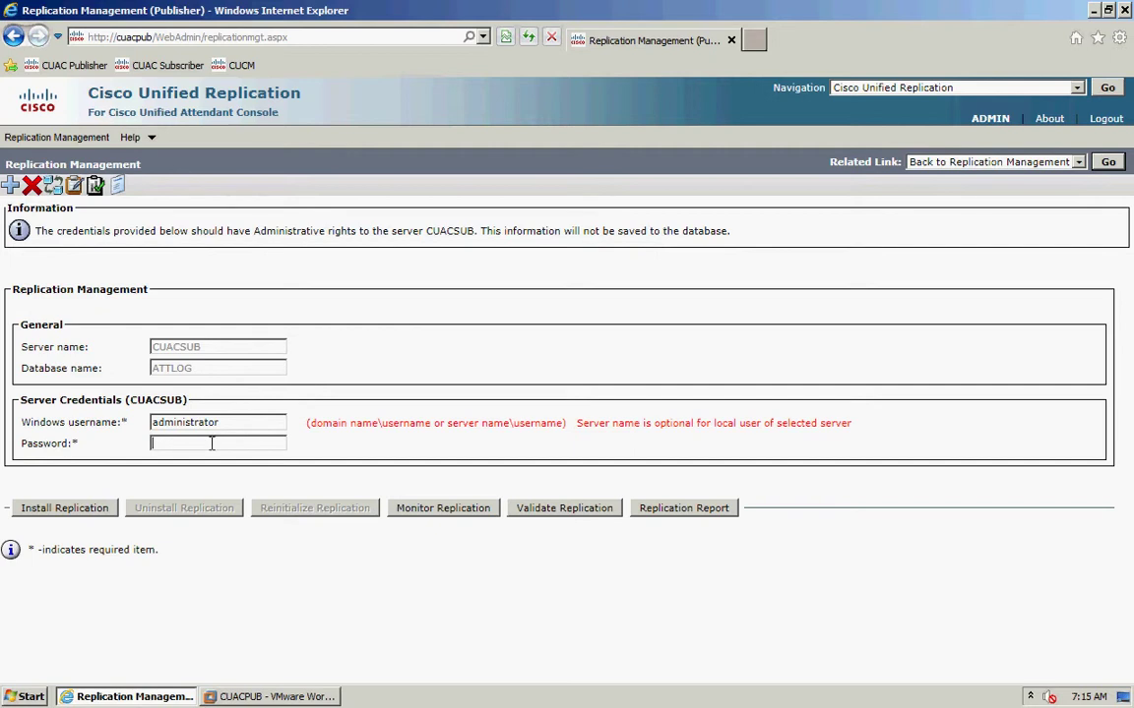
text(••••••••)
click(96, 512)
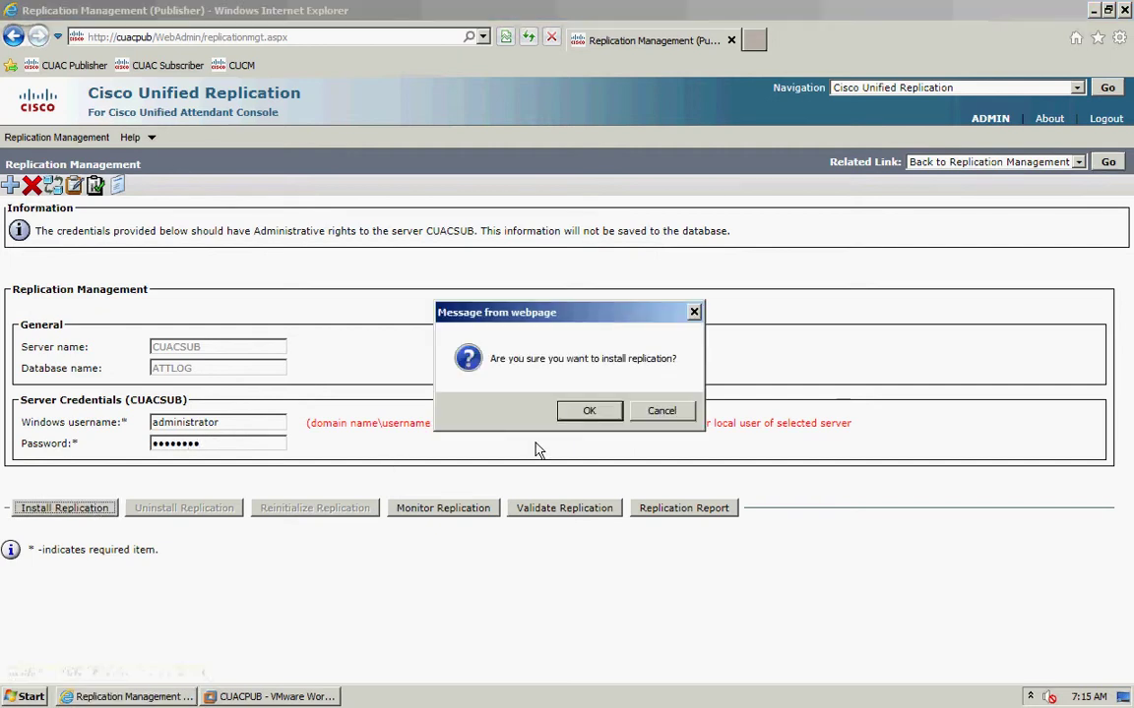
click(576, 418)
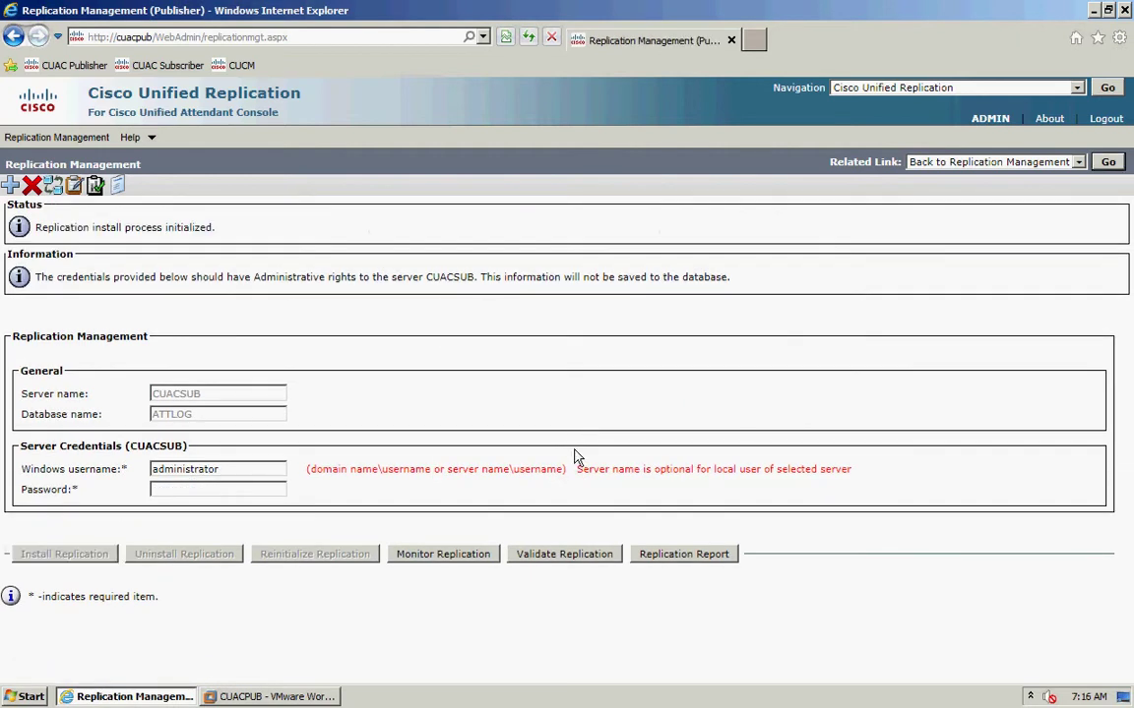
click(668, 557)
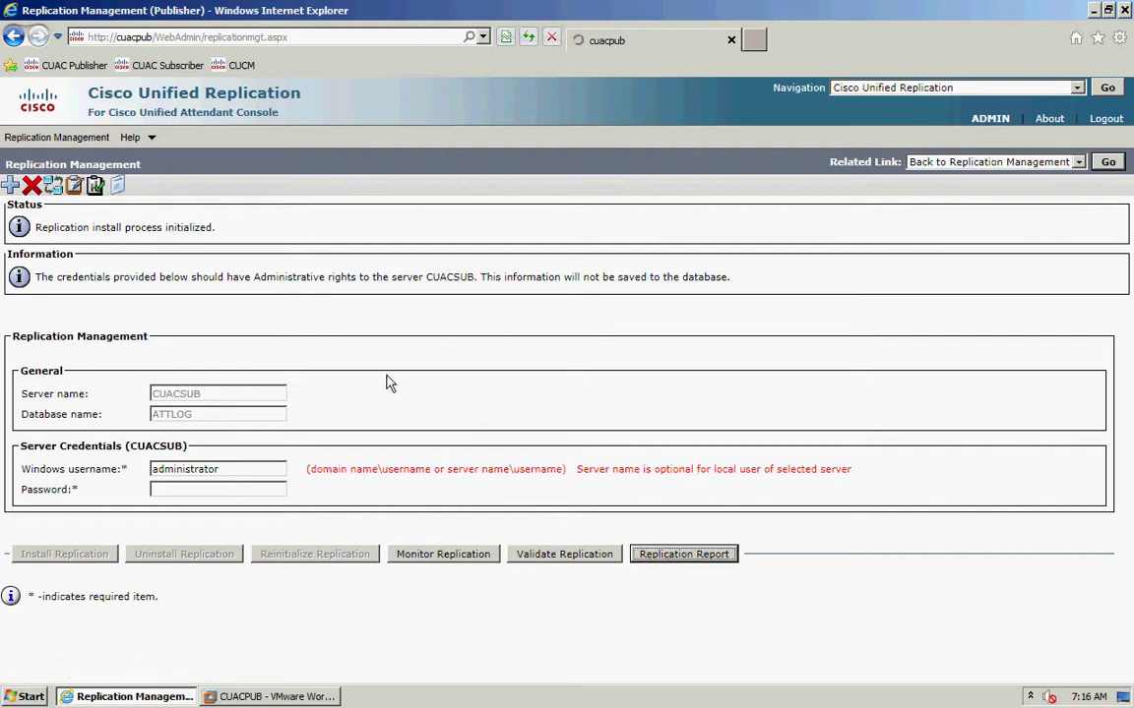